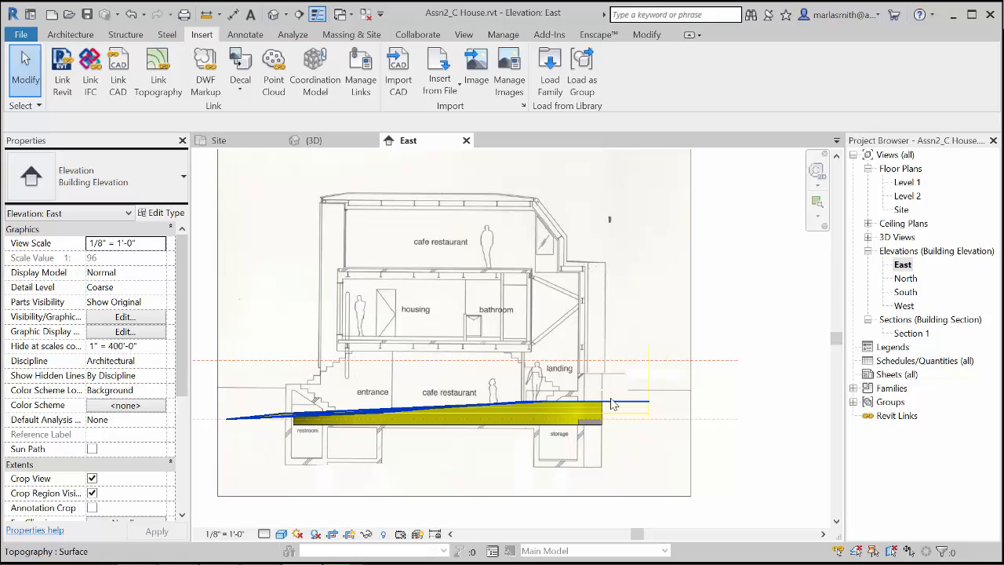
# - Move the toposurface straight up about 5' so its flat upper edge meets the ground line beside the landing in the section image
pyautogui.scroll(3, 608, 380)
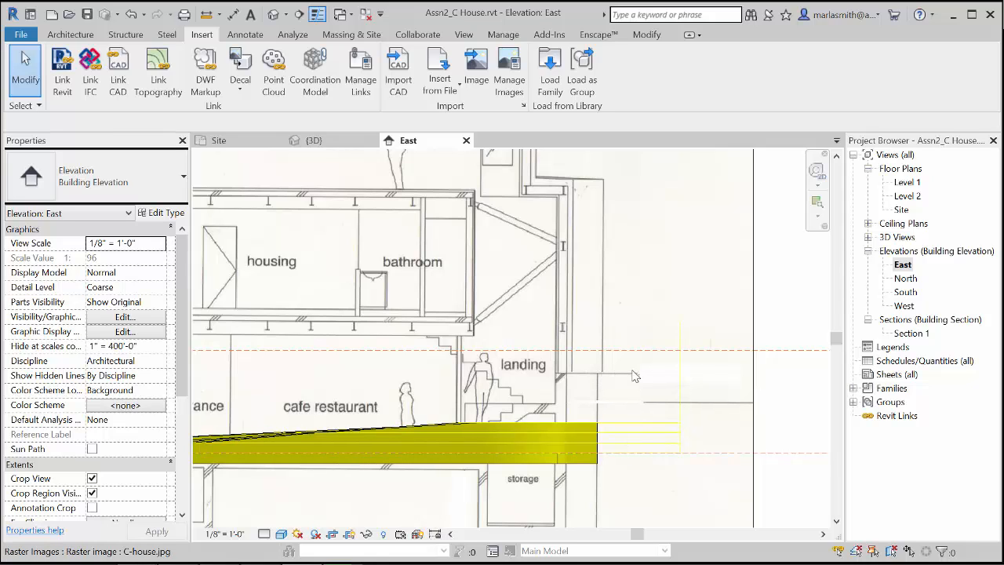
pyautogui.click(635, 424)
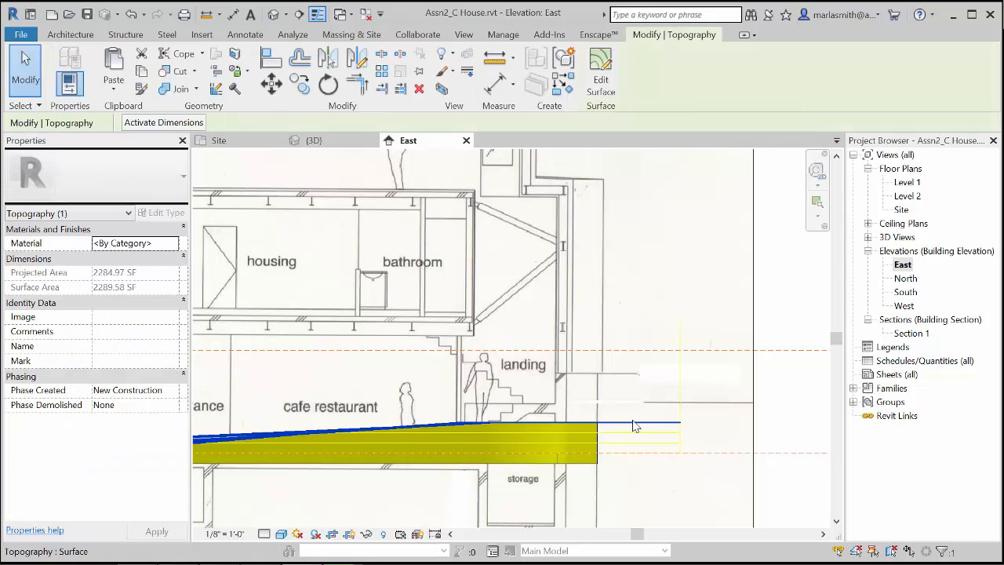
pyautogui.click(271, 84)
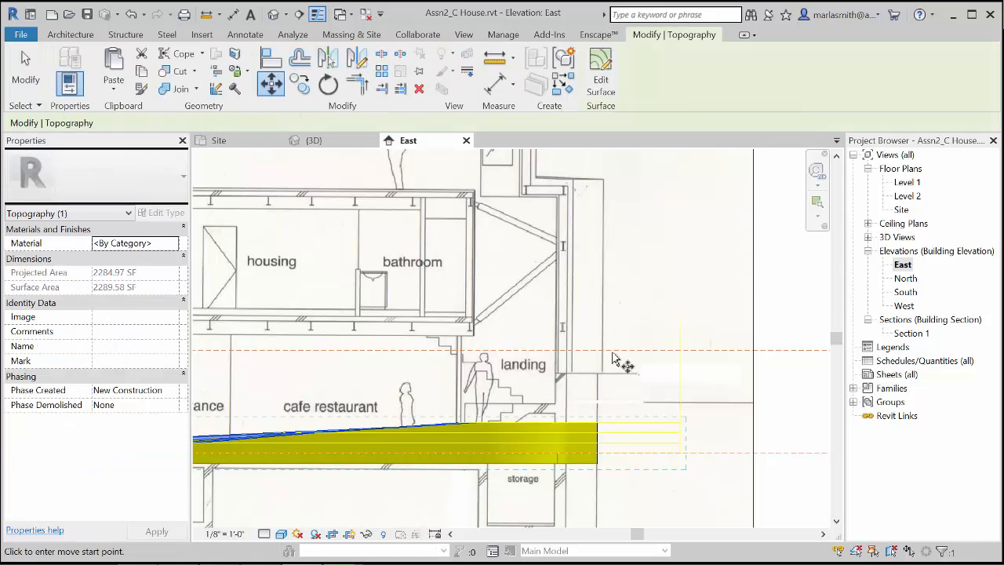
pyautogui.click(623, 424)
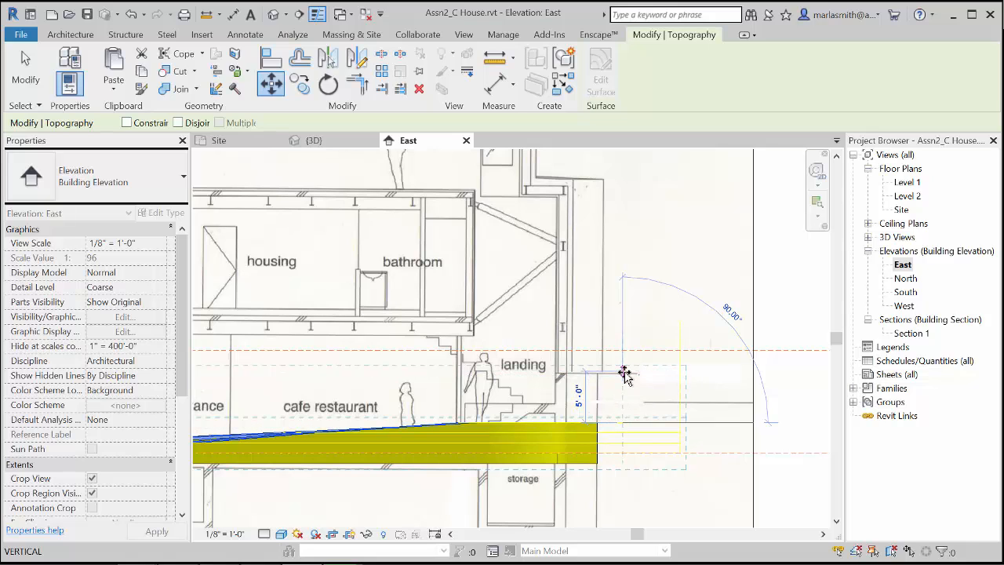
pyautogui.click(624, 373)
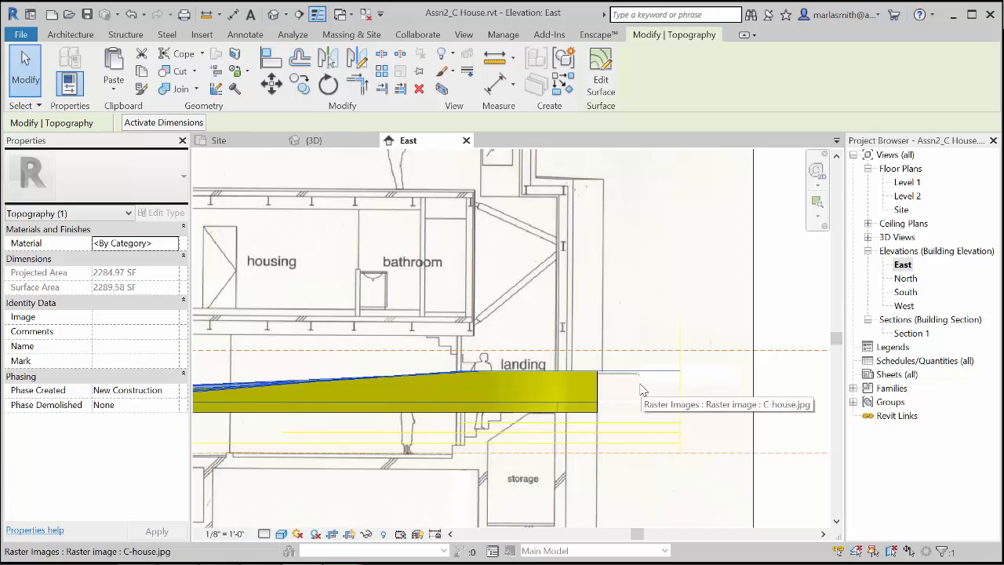
# - Nudge the toposurface slightly down to line up exactly with the image's ground line beside the landing
pyautogui.scroll(3, 627, 390)
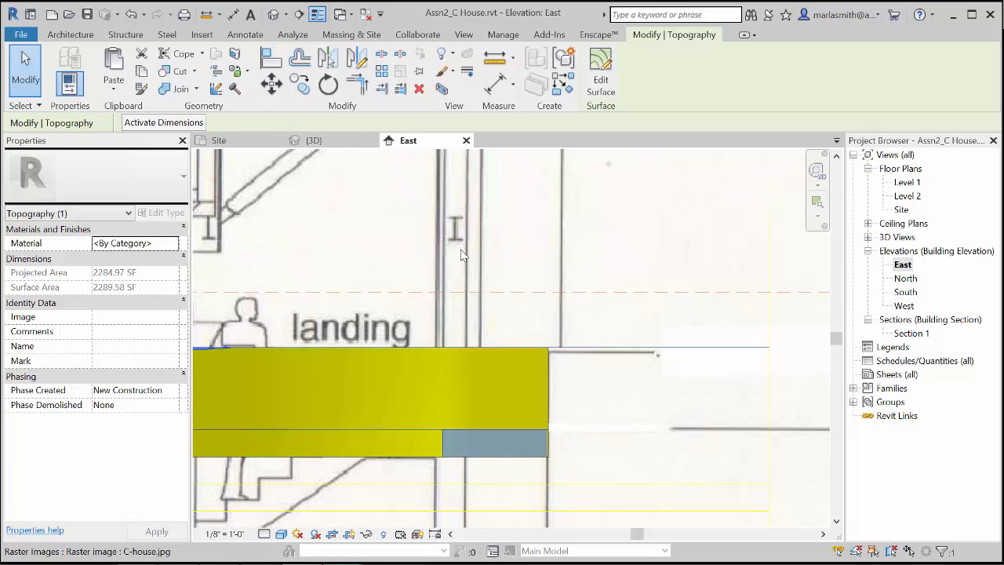
pyautogui.press('Down')
pyautogui.press('Down')
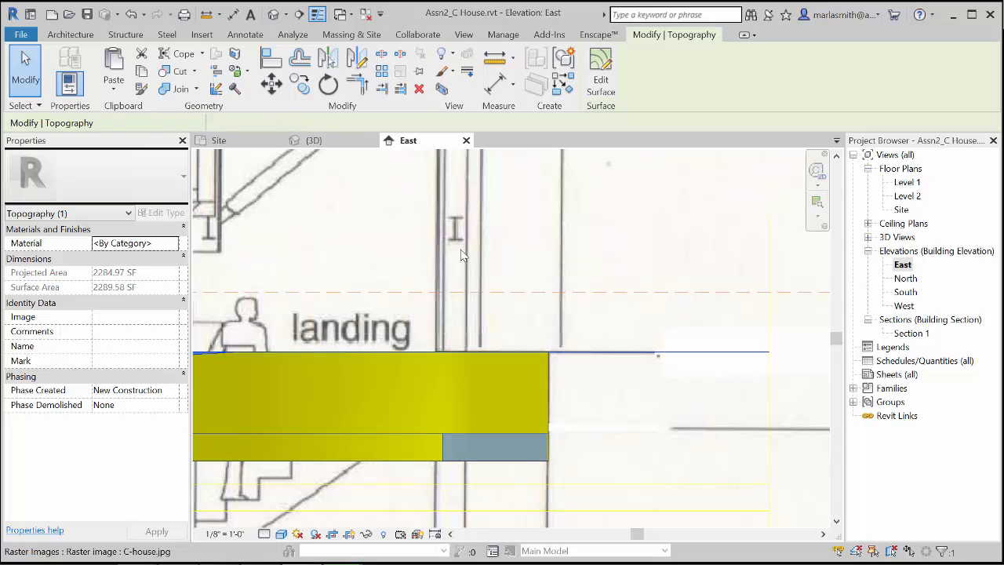
pyautogui.scroll(-5, 659, 295)
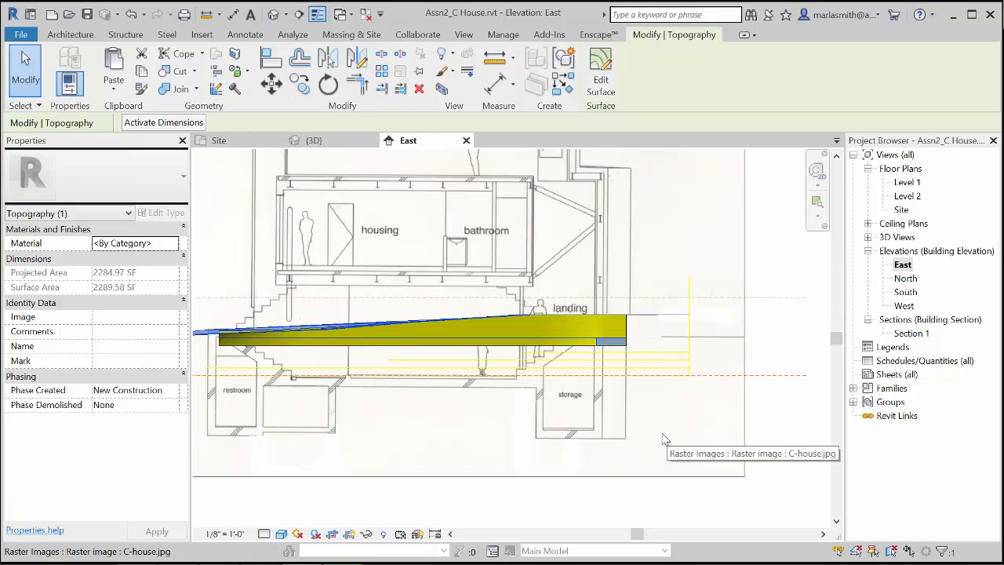
pyautogui.click(375, 501)
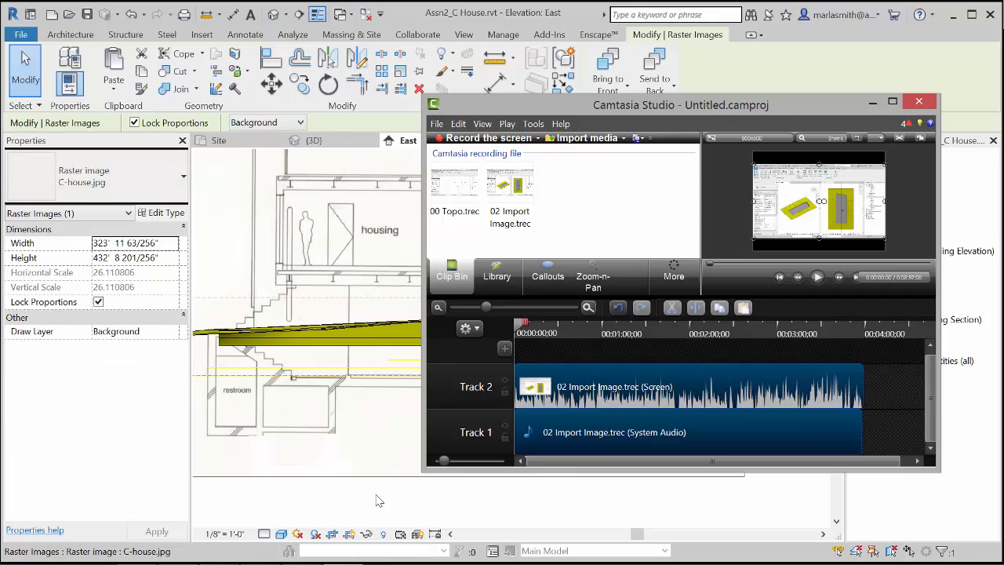
pyautogui.moveTo(785, 106); pyautogui.dragTo(1003, 110)
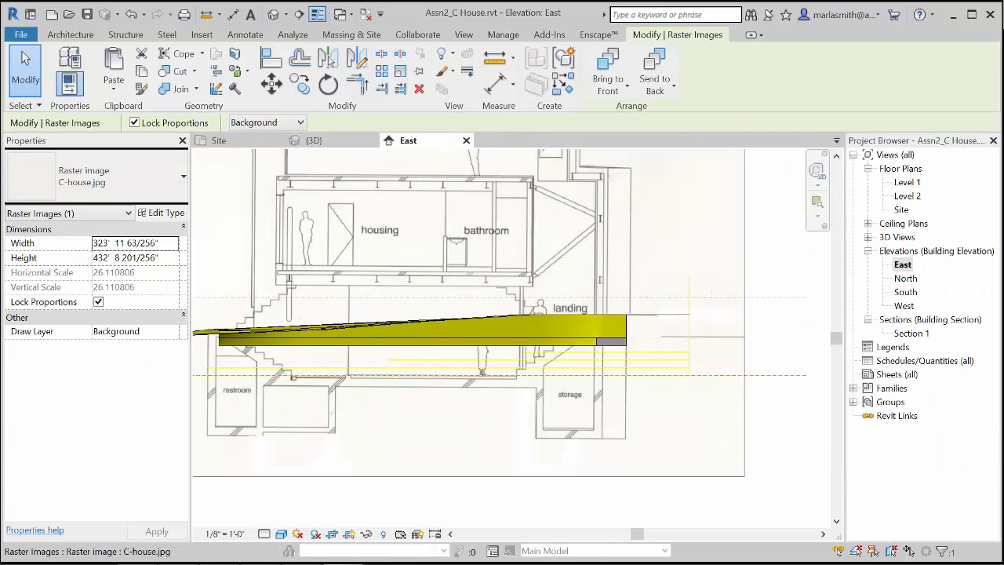
pyautogui.click(22, 77)
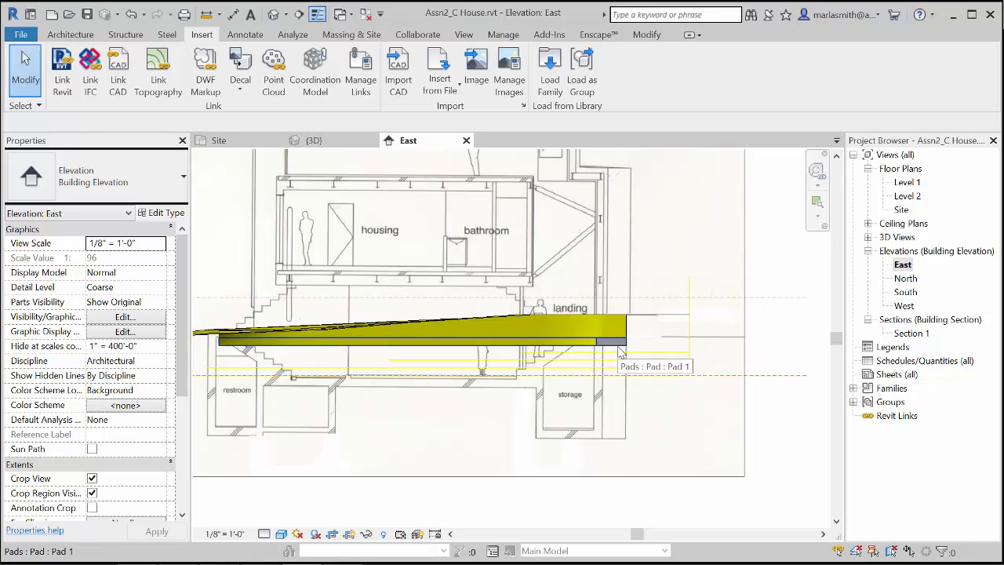
# - Set the building pad's height offset from Level 1 to 0 and check the excavation in the default 3D view
pyautogui.click(619, 350)
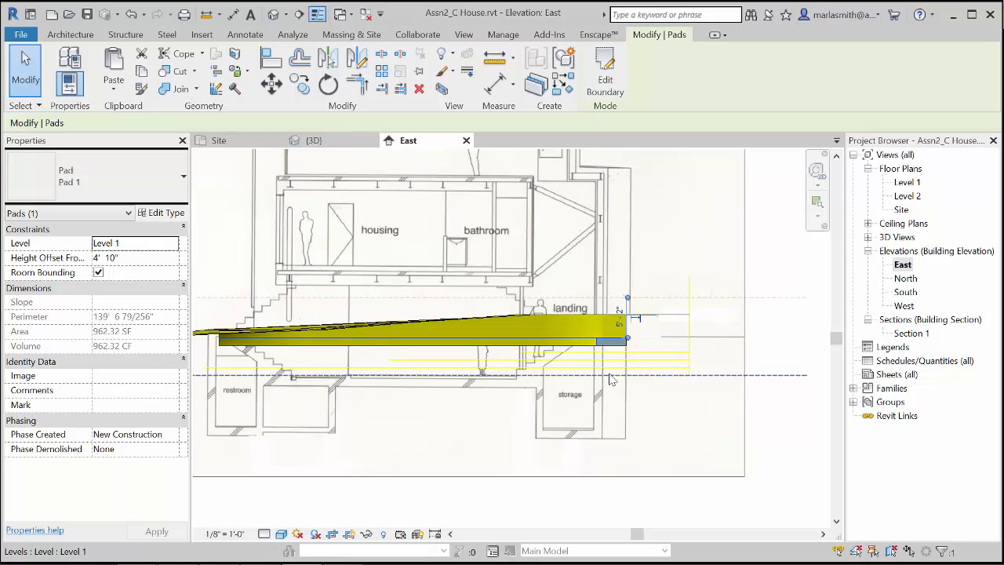
pyautogui.click(130, 263)
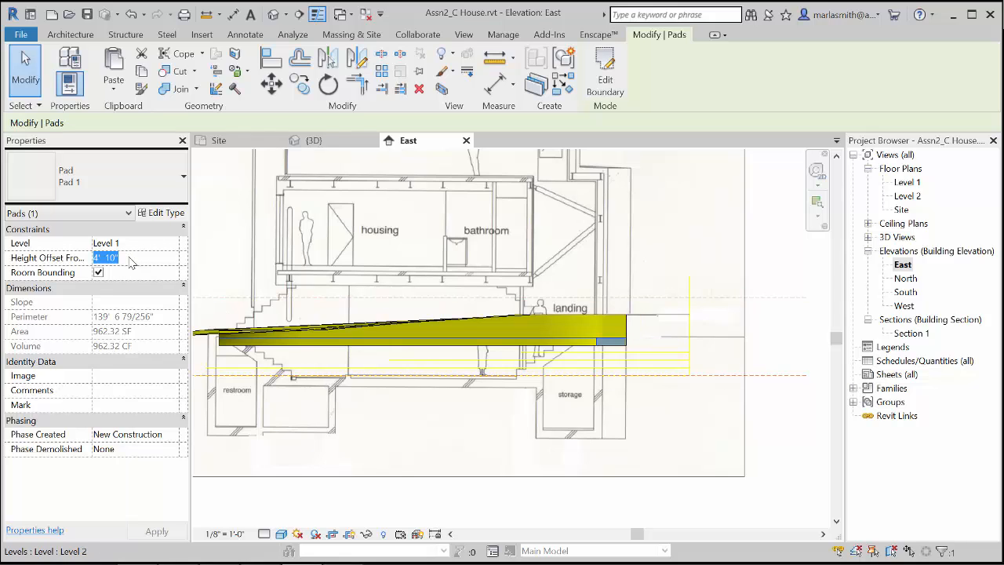
pyautogui.write('0')
pyautogui.press('Return')
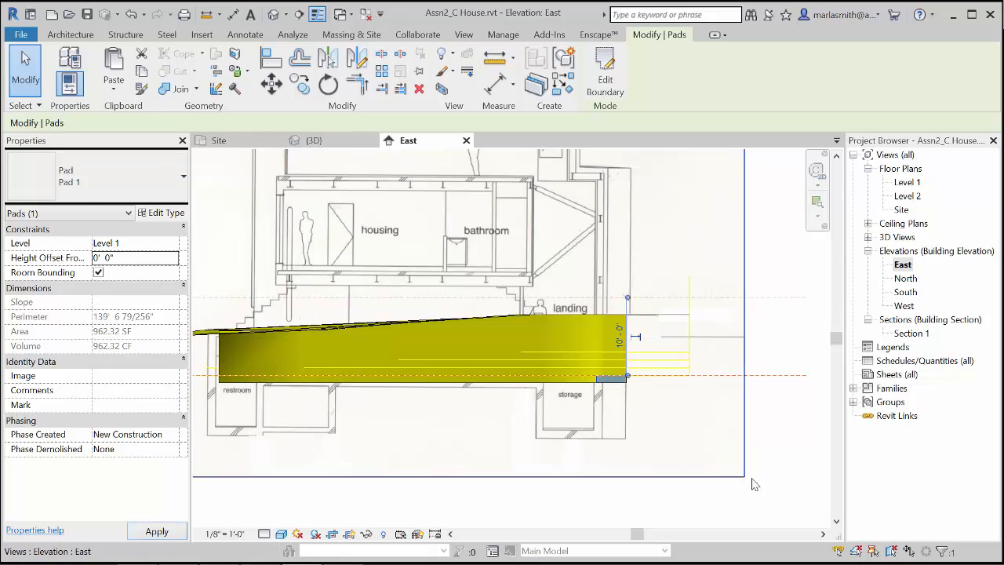
pyautogui.click(789, 445)
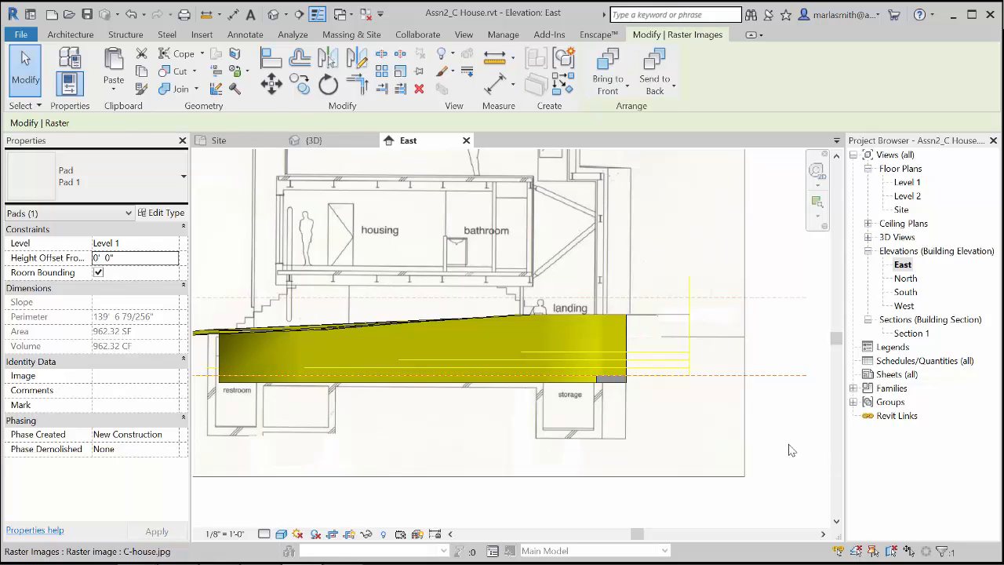
pyautogui.click(273, 15)
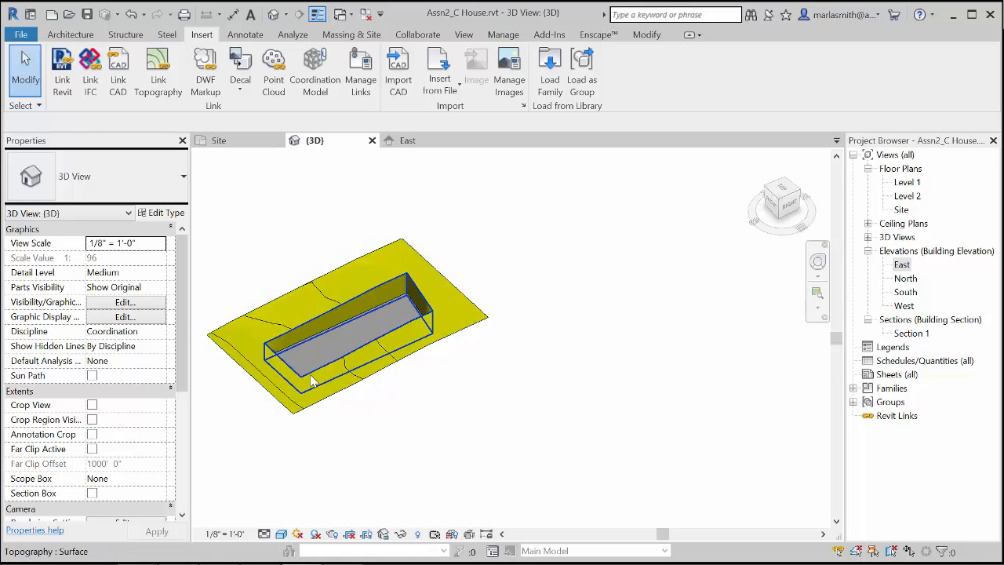
# - Open the Site floor plan and set its visual style to Wireframe
pyautogui.doubleClick(901, 209)
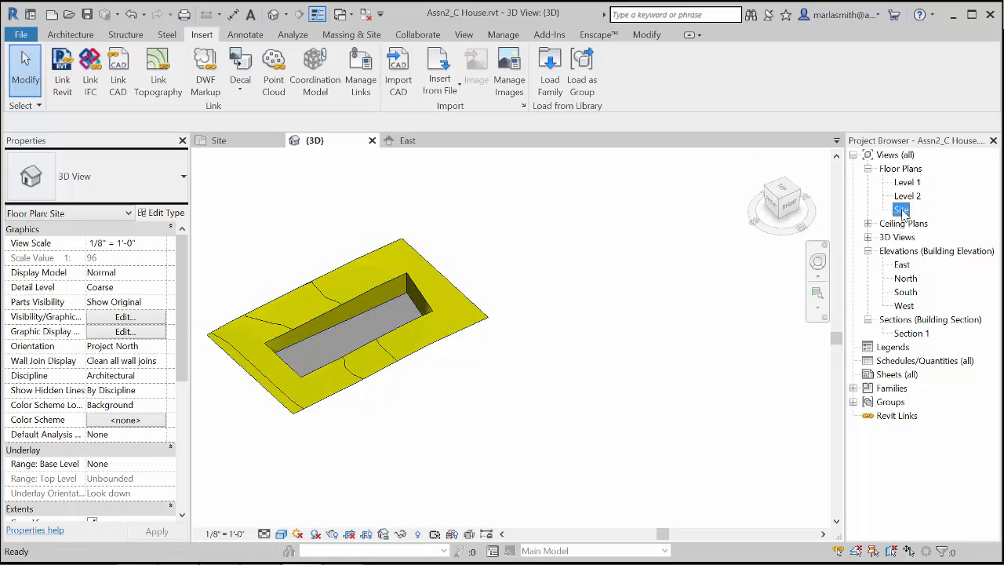
pyautogui.click(281, 533)
pyautogui.click(314, 473)
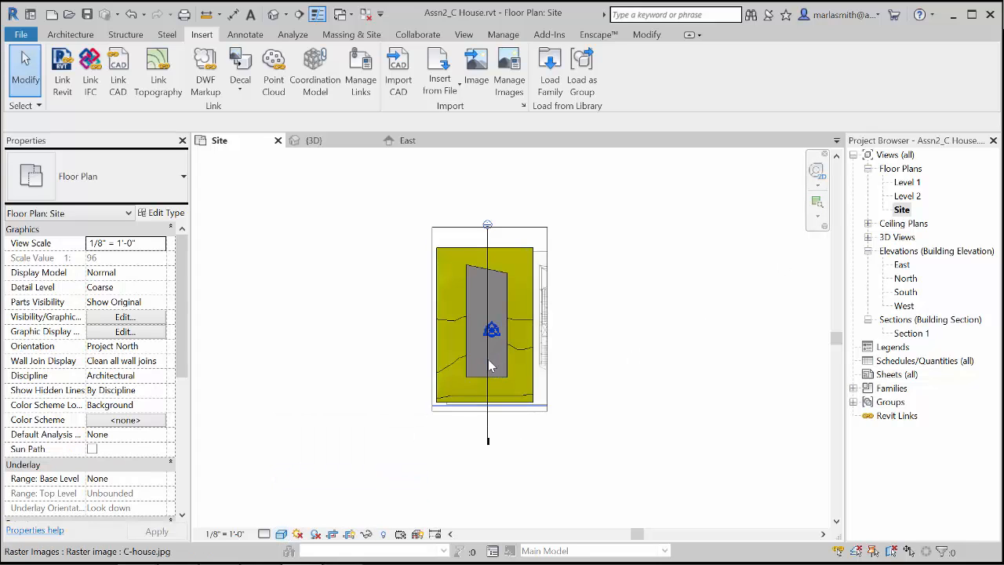
pyautogui.scroll(4, 490, 360)
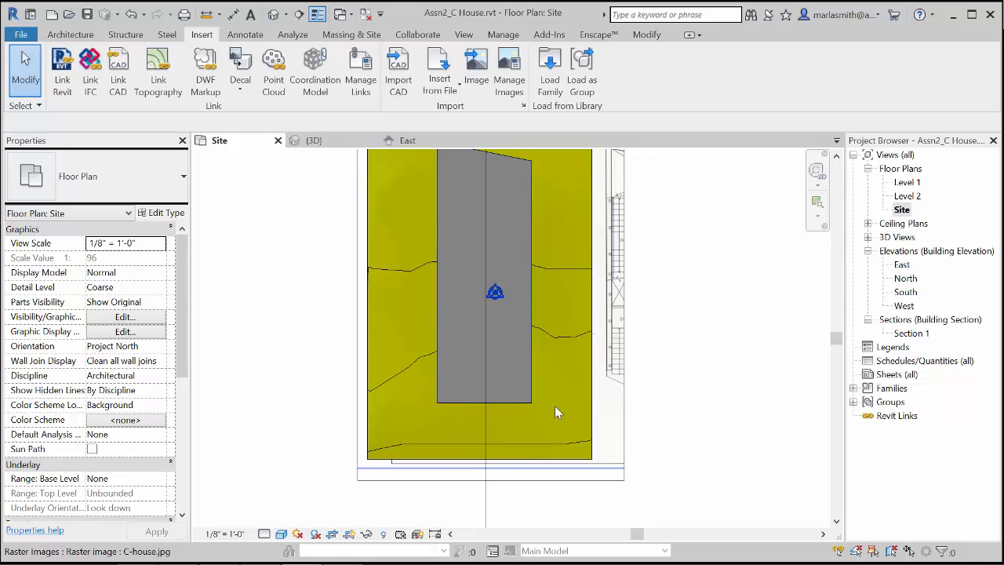
pyautogui.click(281, 535)
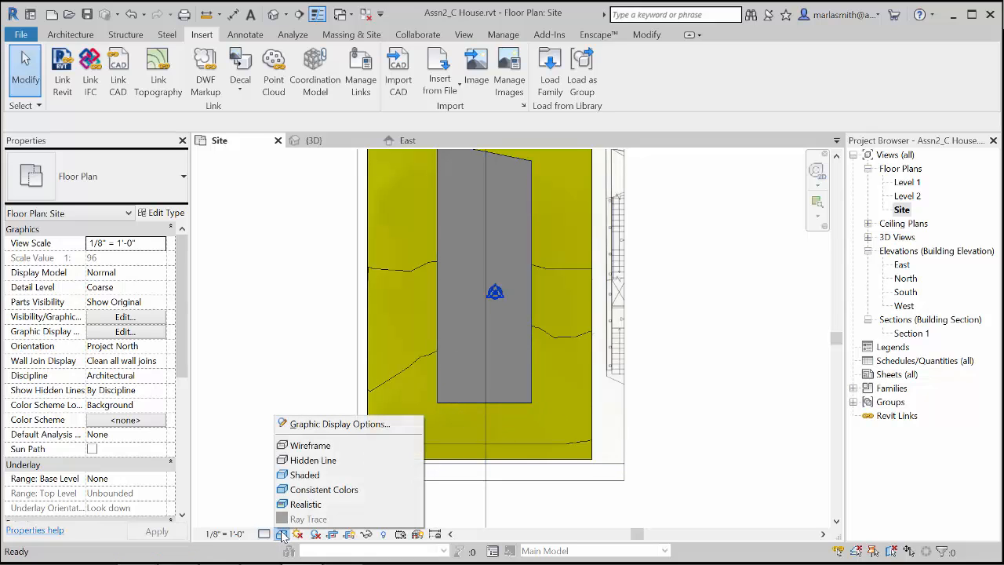
pyautogui.click(309, 444)
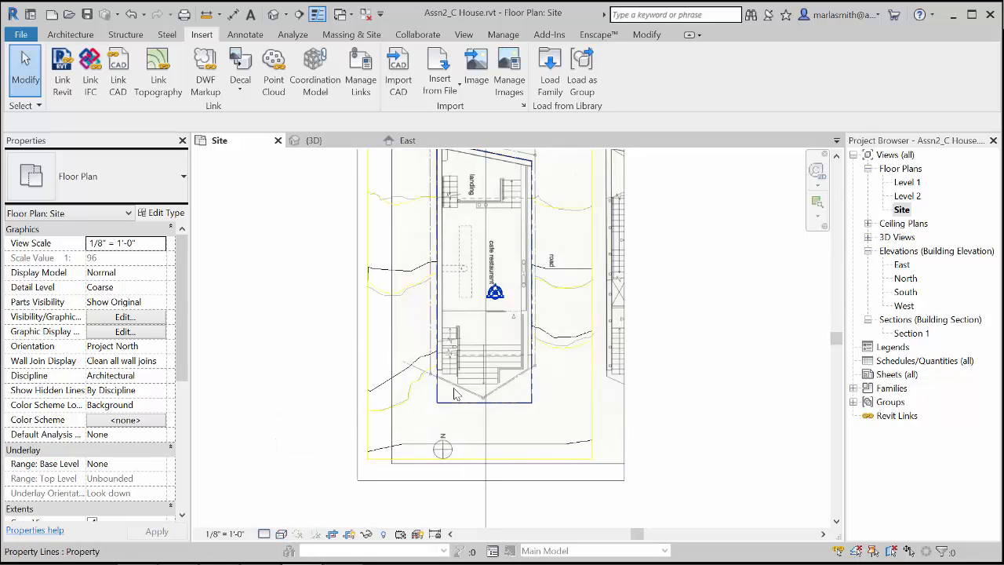
# - Select the pad among the overlapping edges at the building's south end and start editing its boundary
pyautogui.scroll(2, 463, 390)
pyautogui.scroll(2, 463, 390)
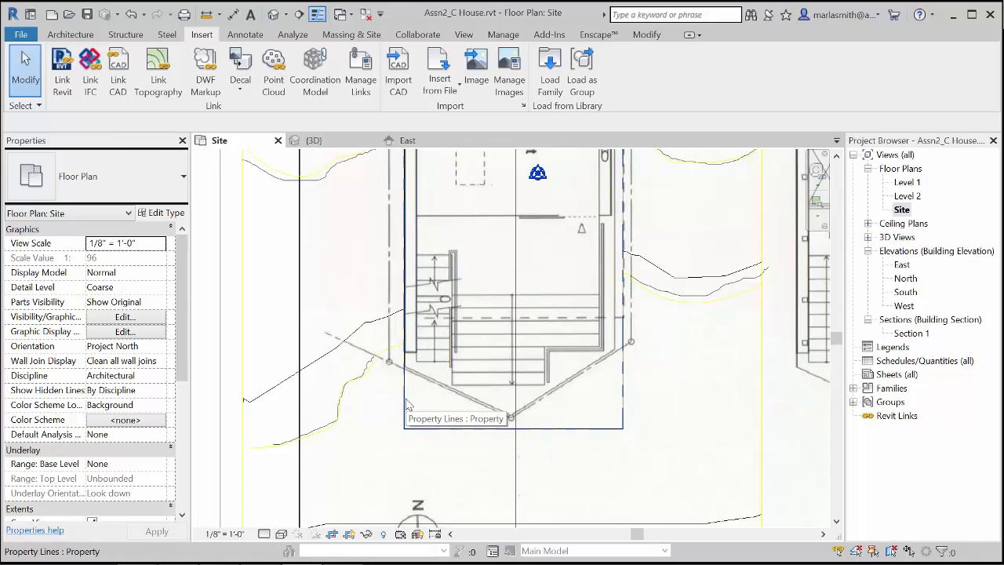
pyautogui.press('Tab')
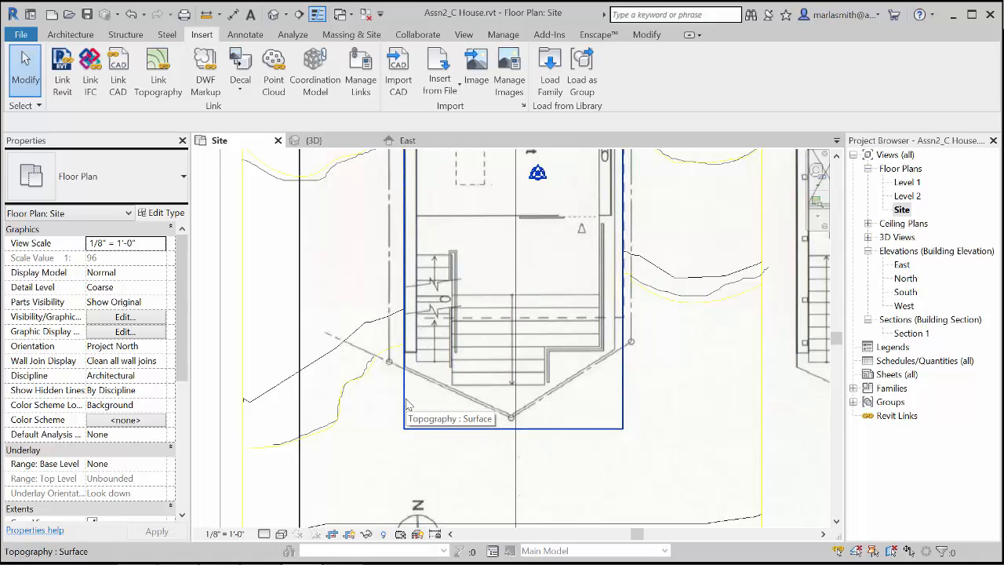
pyautogui.press('Tab')
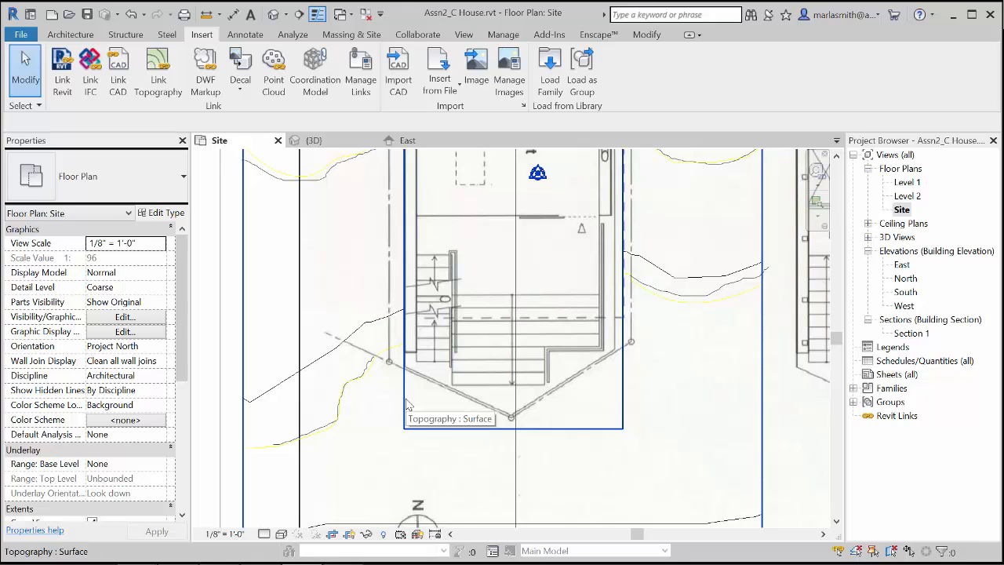
pyautogui.press('Tab')
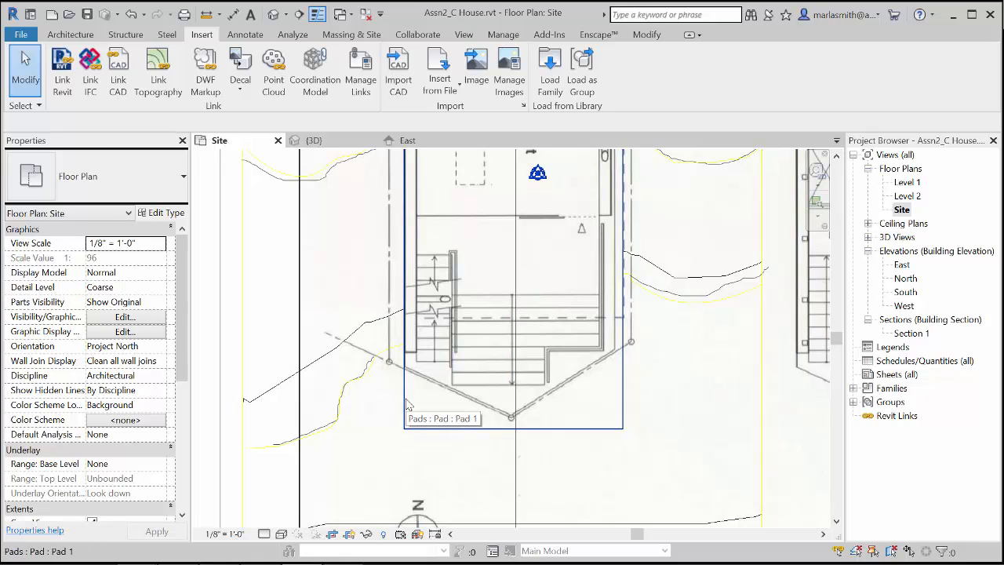
pyautogui.click(406, 404)
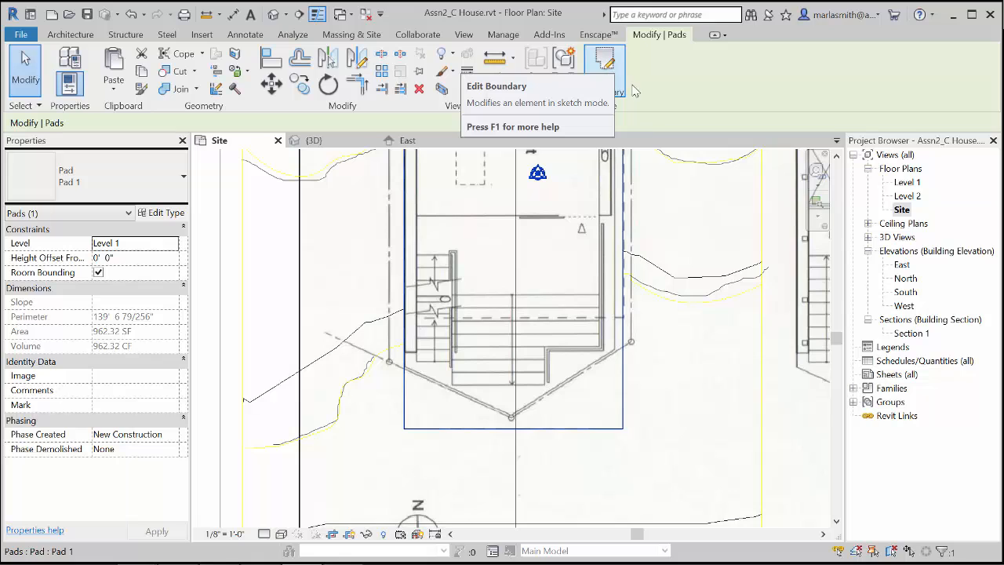
pyautogui.click(608, 78)
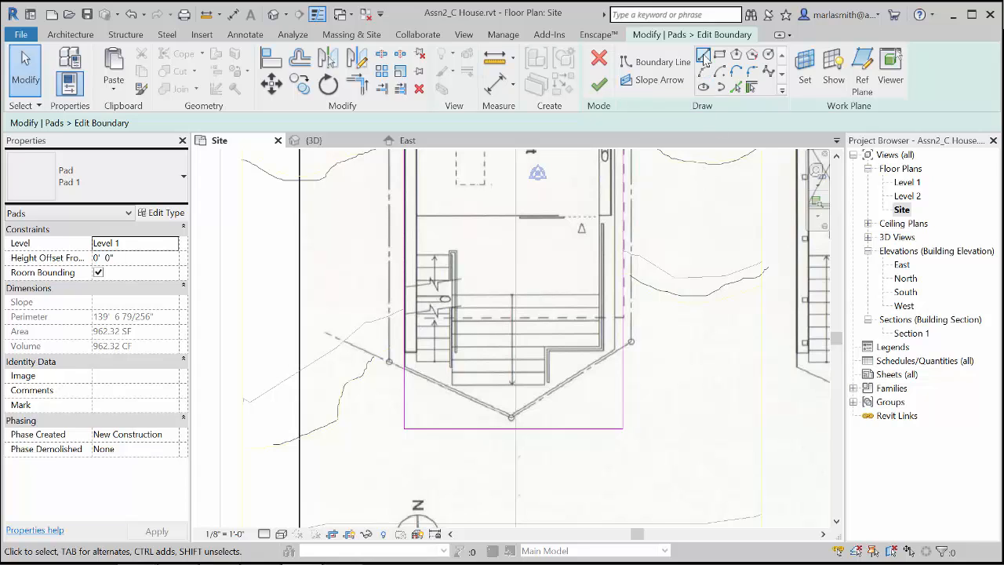
# - Draw a boundary line along the angled south wall from the pad's west edge to the tip of the building's point
pyautogui.click(704, 60)
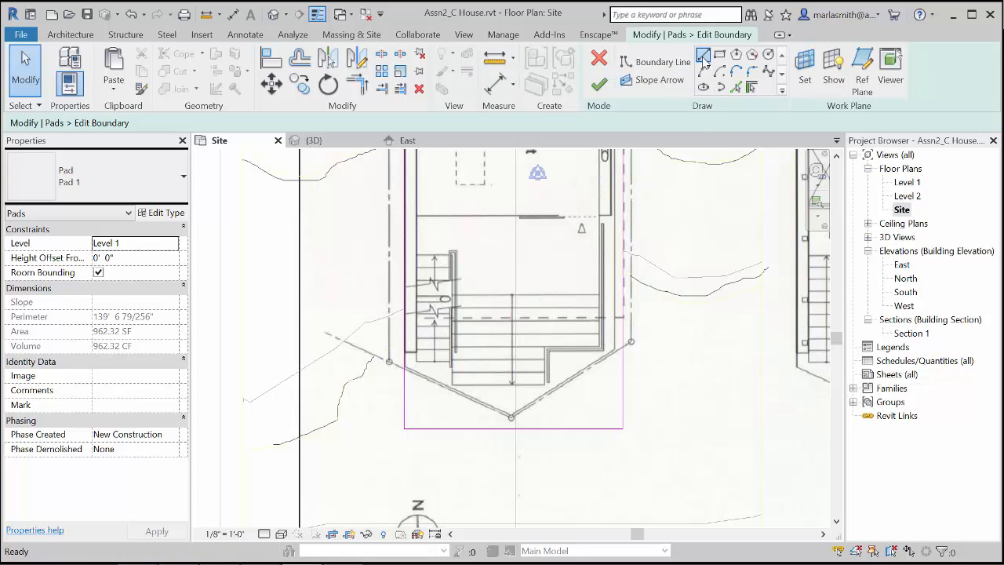
pyautogui.scroll(2, 423, 372)
pyautogui.scroll(5, 408, 370)
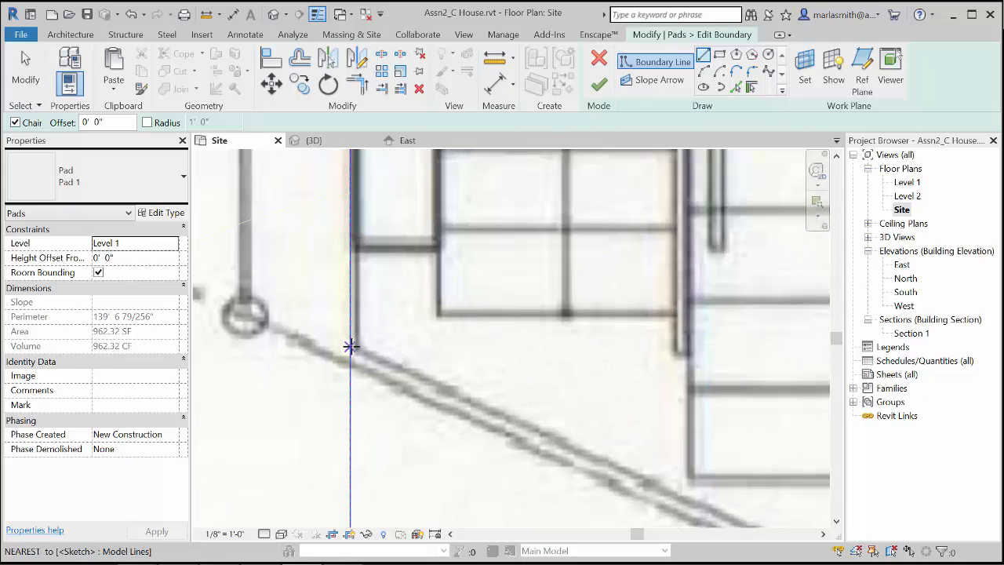
pyautogui.click(350, 349)
pyautogui.scroll(-2, 378, 346)
pyautogui.scroll(-2, 380, 347)
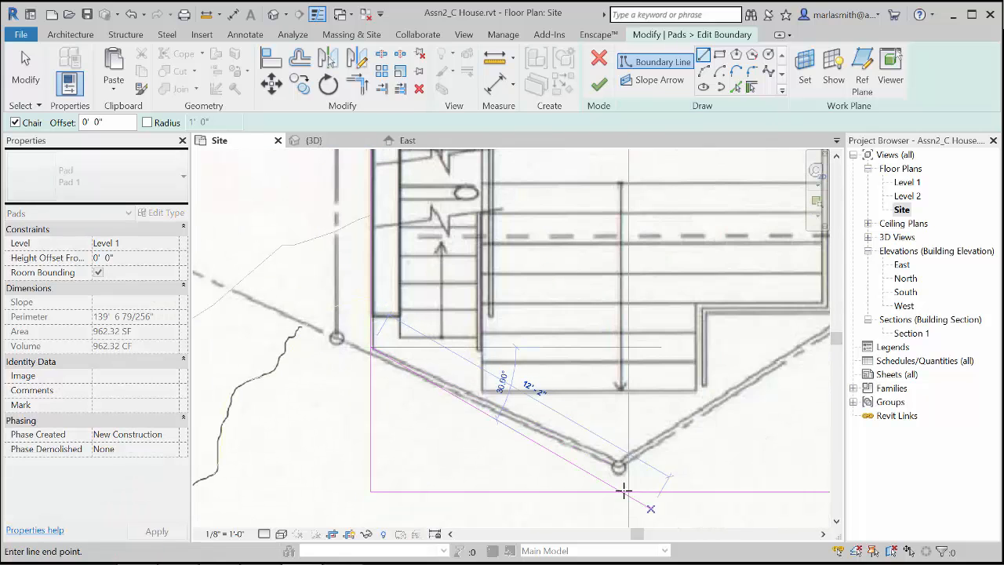
pyautogui.scroll(3, 623, 457)
pyautogui.scroll(4, 625, 457)
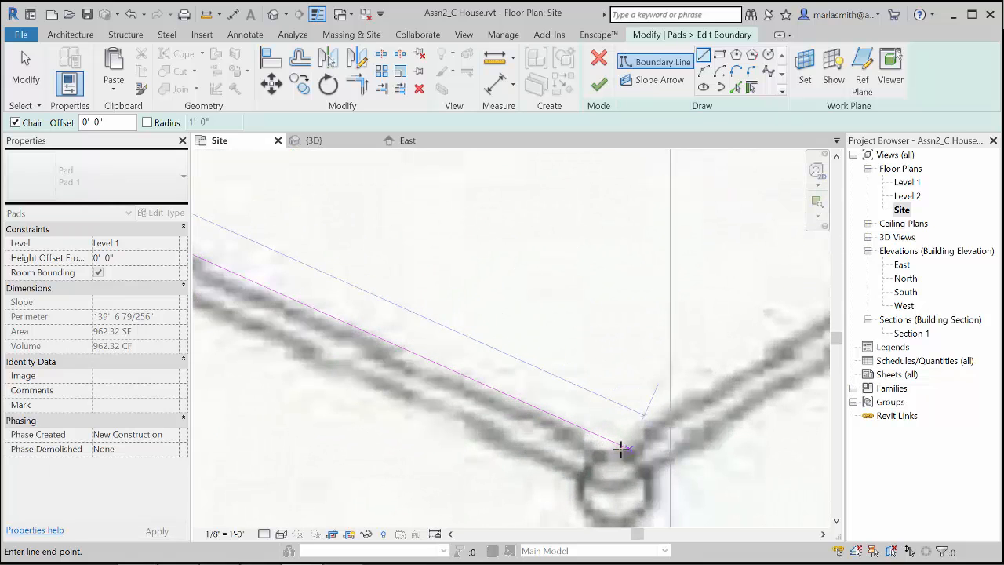
pyautogui.click(617, 455)
# - Continue the boundary with a line about 11'-6" long from the point's tip along the other angled wall to the pad's east edge
pyautogui.scroll(-4, 461, 455)
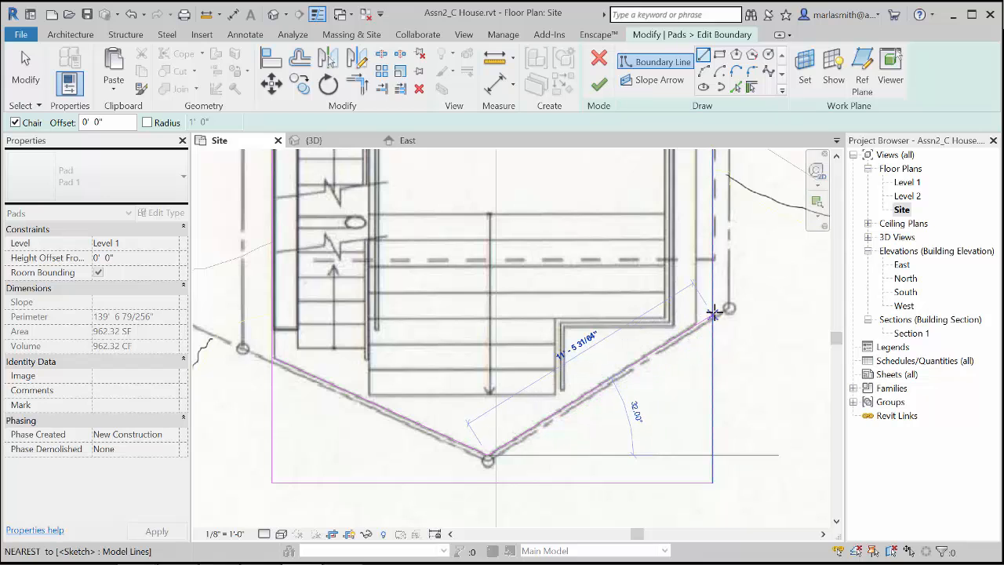
pyautogui.scroll(4, 708, 308)
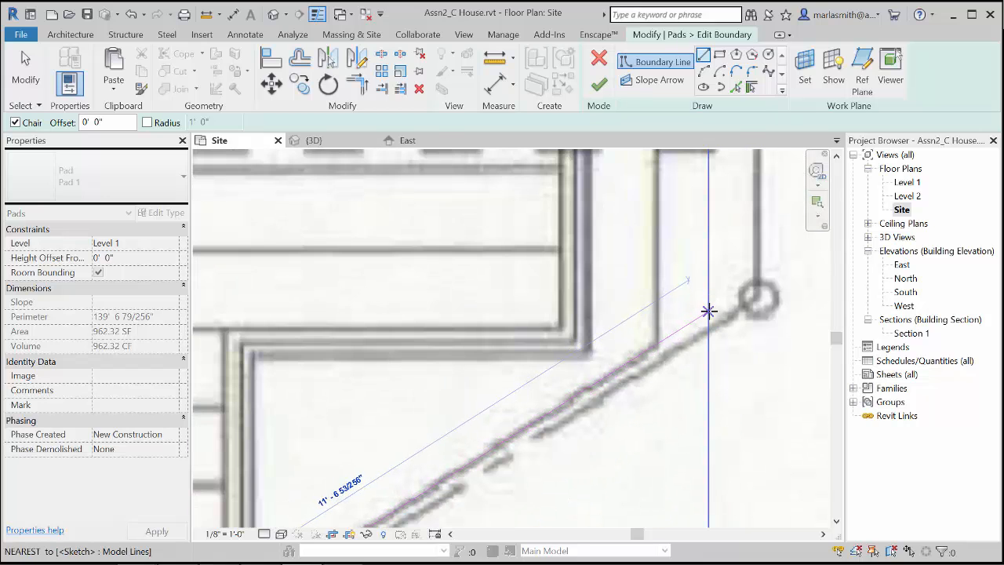
pyautogui.click(709, 310)
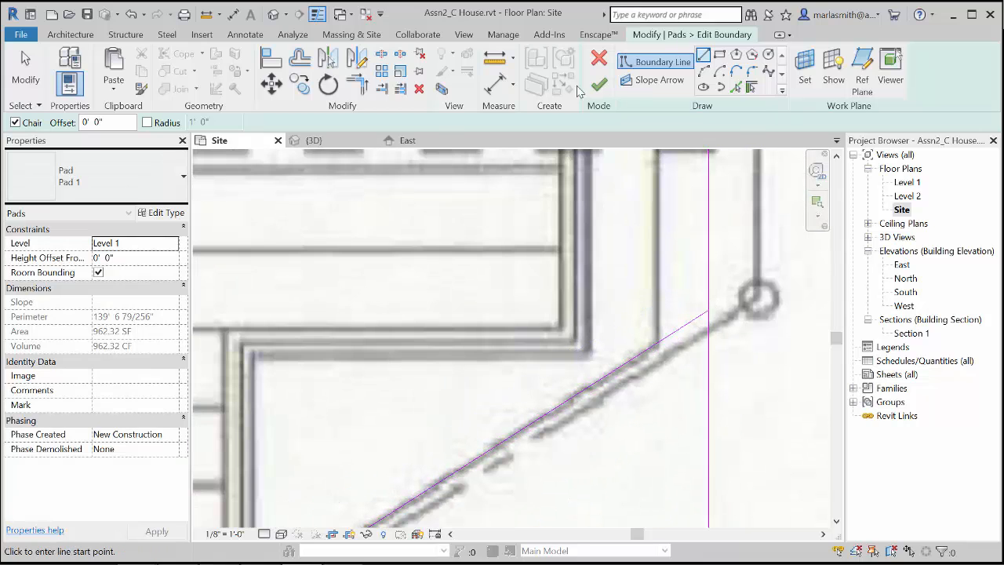
pyautogui.scroll(-5, 708, 269)
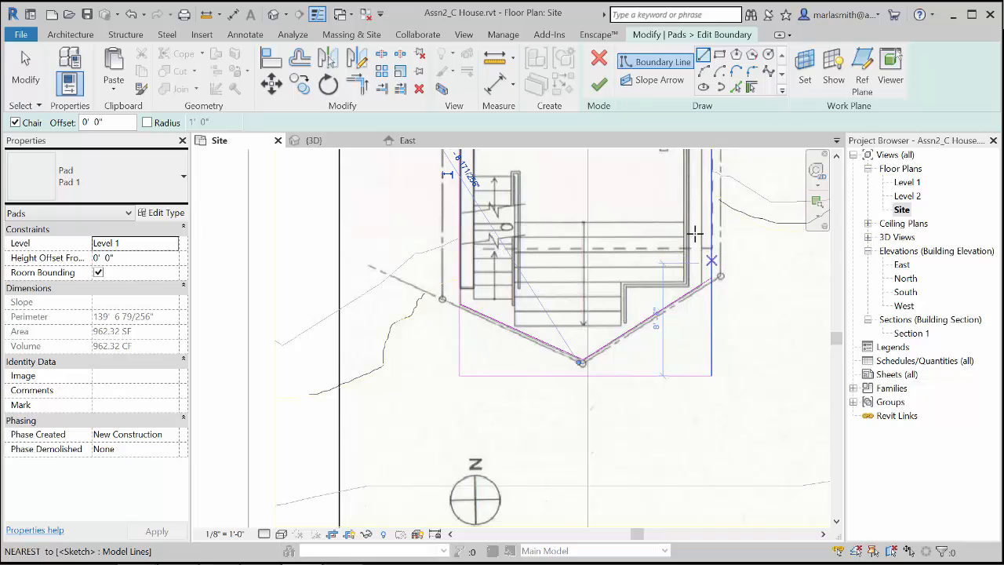
# - Trim the two angled south boundary lines to a corner with the pad's east and west boundary lines respectively
pyautogui.click(363, 90)
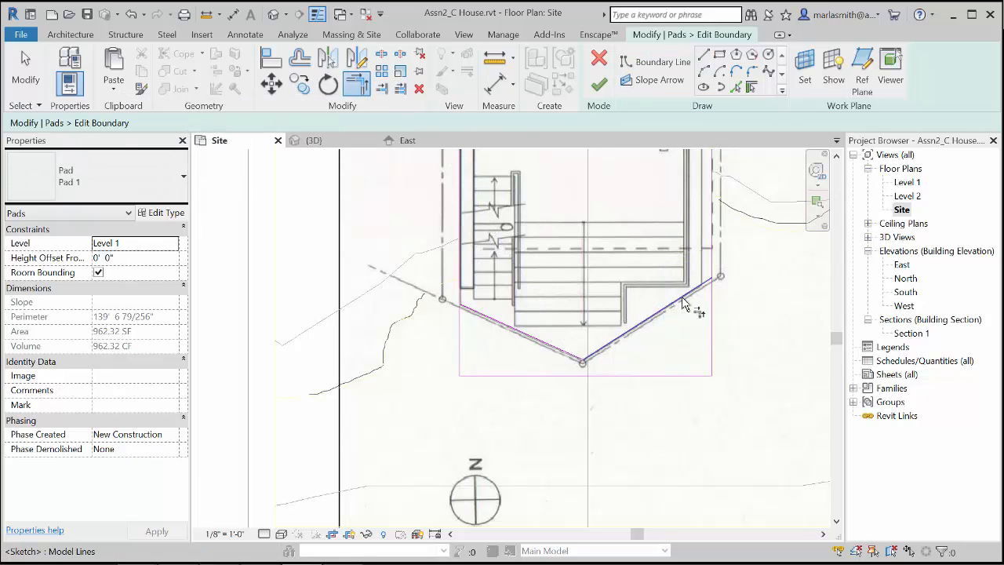
pyautogui.click(685, 298)
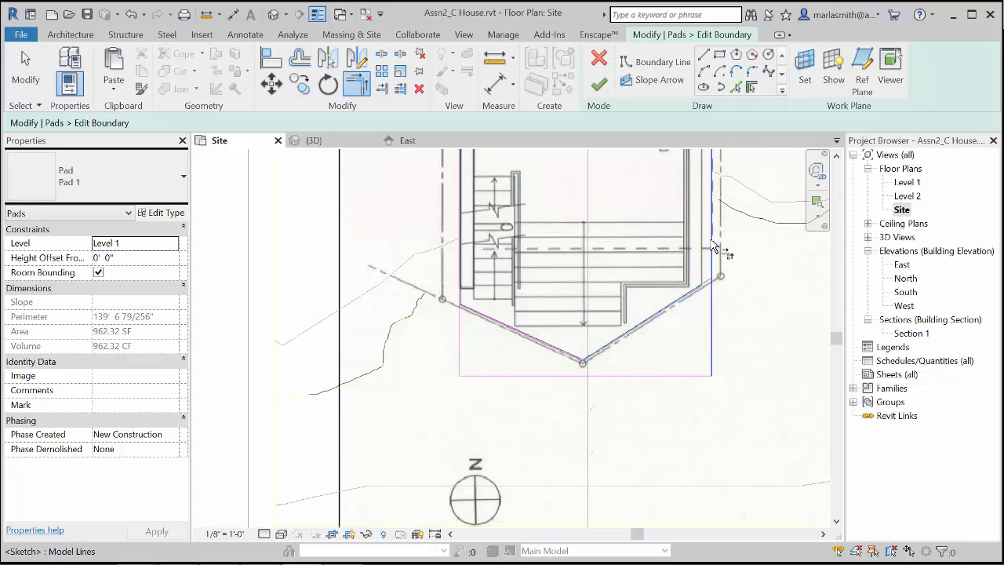
pyautogui.click(713, 251)
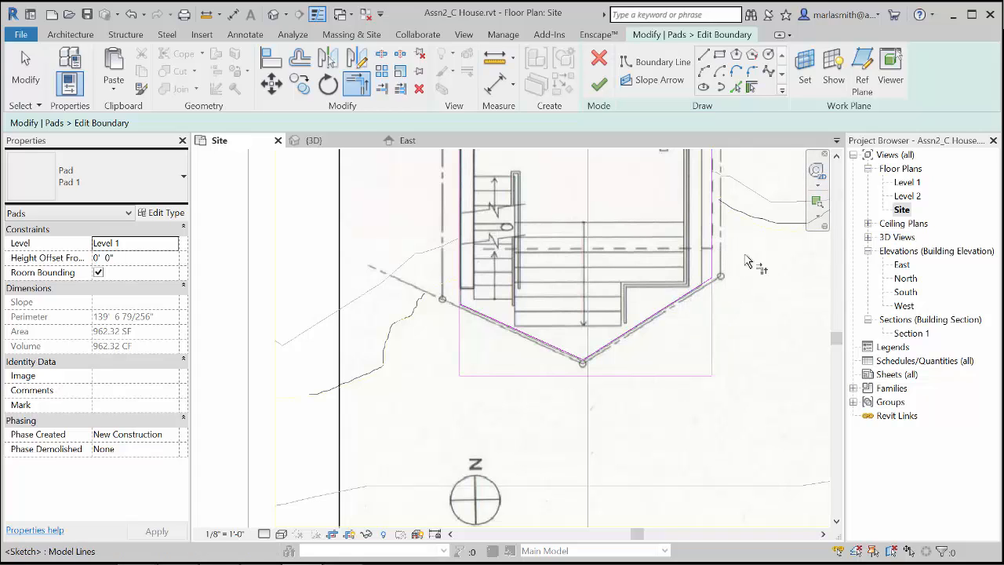
pyautogui.click(488, 317)
pyautogui.click(468, 280)
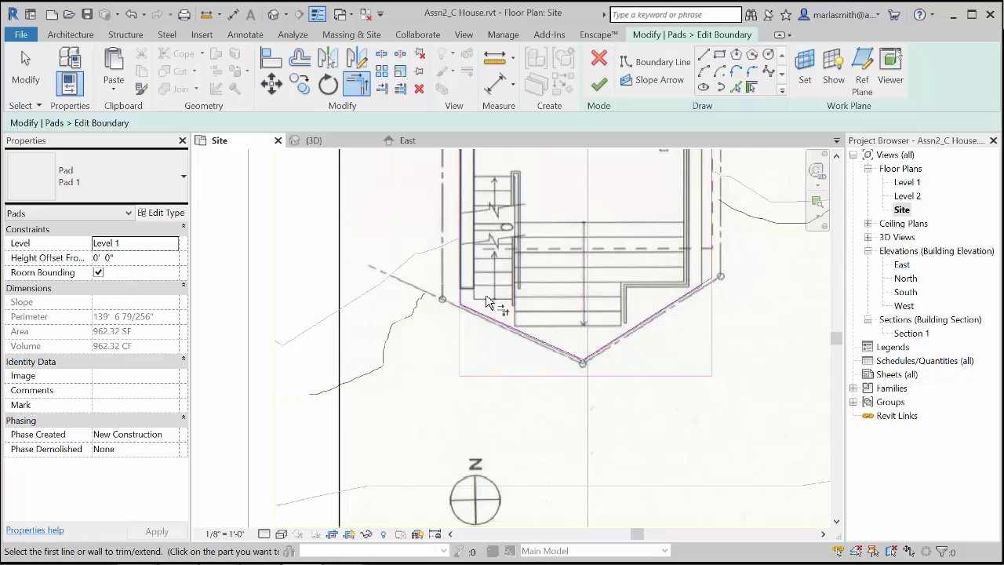
# - Delete the leftover straight horizontal boundary line south of the building's point
pyautogui.click(27, 61)
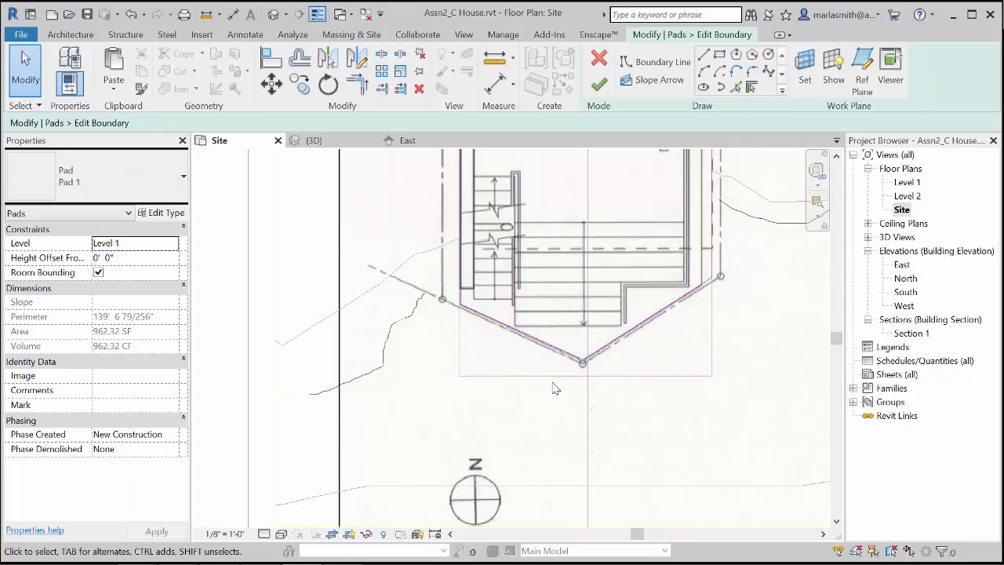
pyautogui.click(556, 376)
pyautogui.press('Delete')
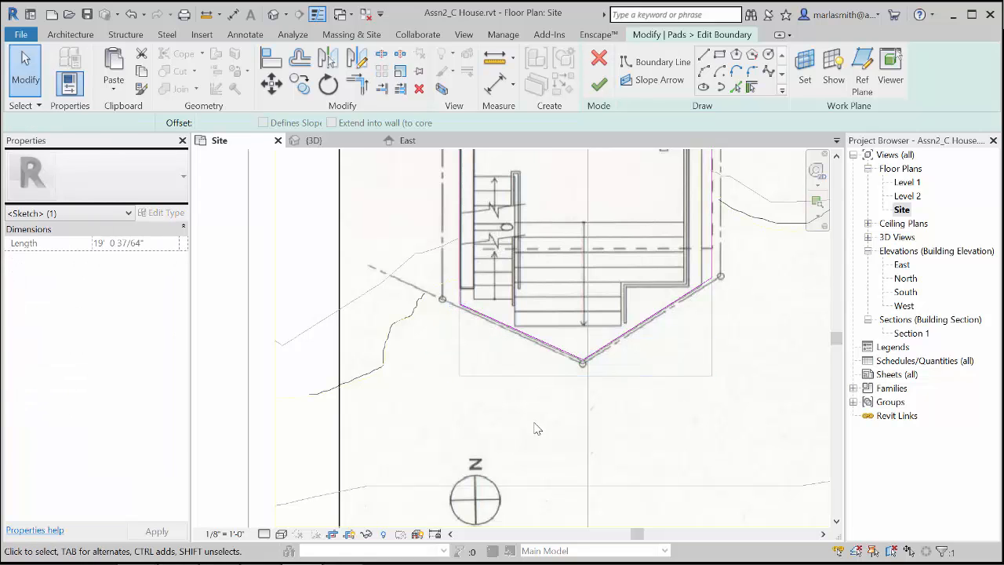